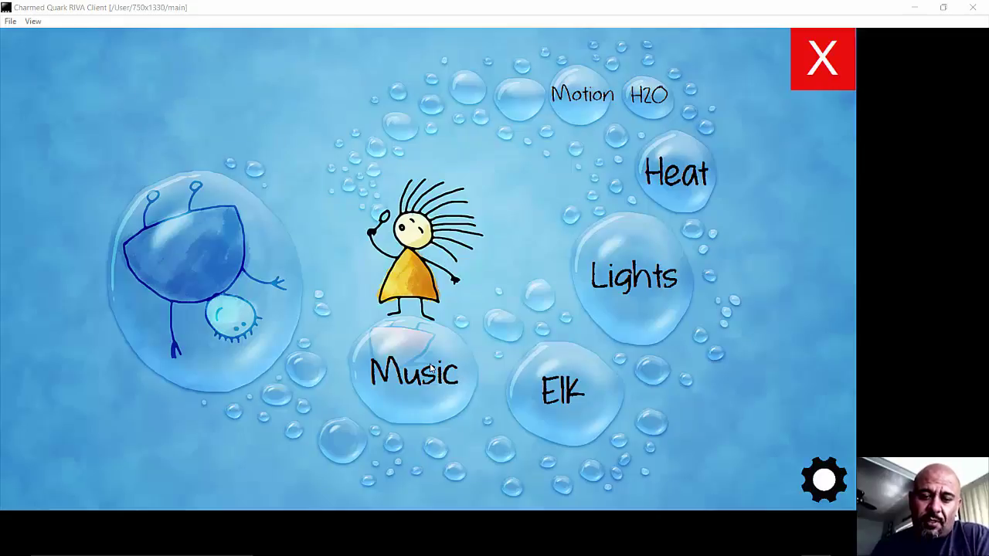
On the music page, switch between the Dining Room and Master BR zones, then toggle dining room music on and off
click(431, 370)
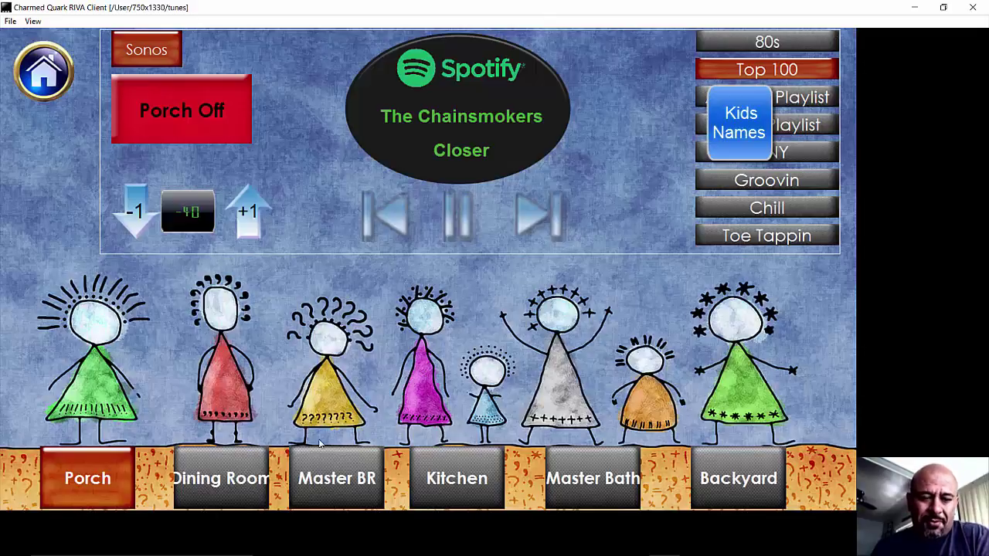
click(221, 480)
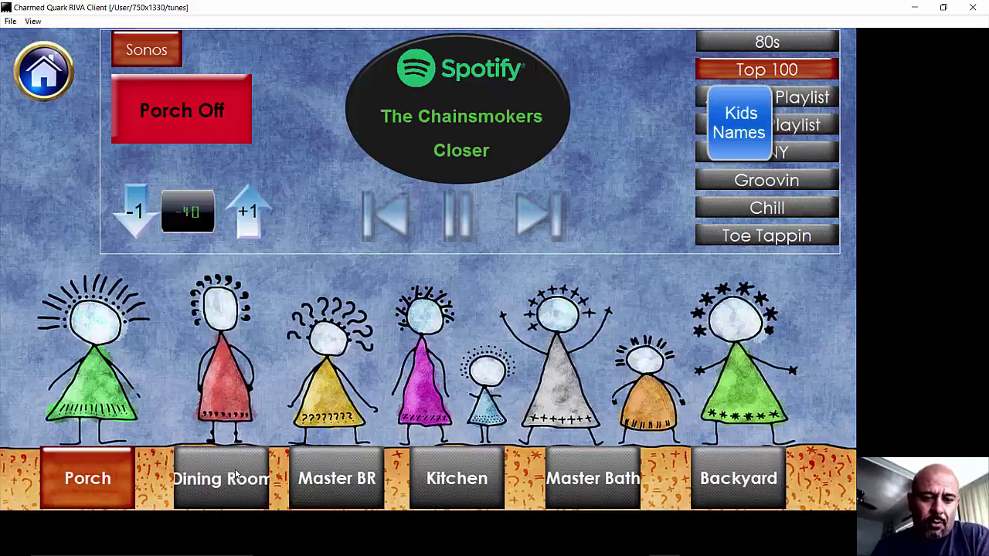
click(340, 463)
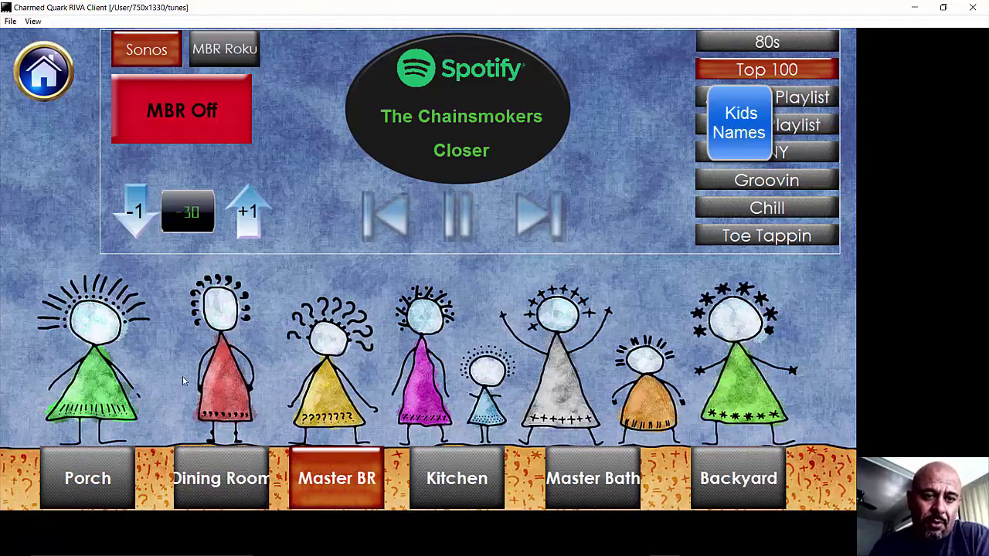
click(221, 479)
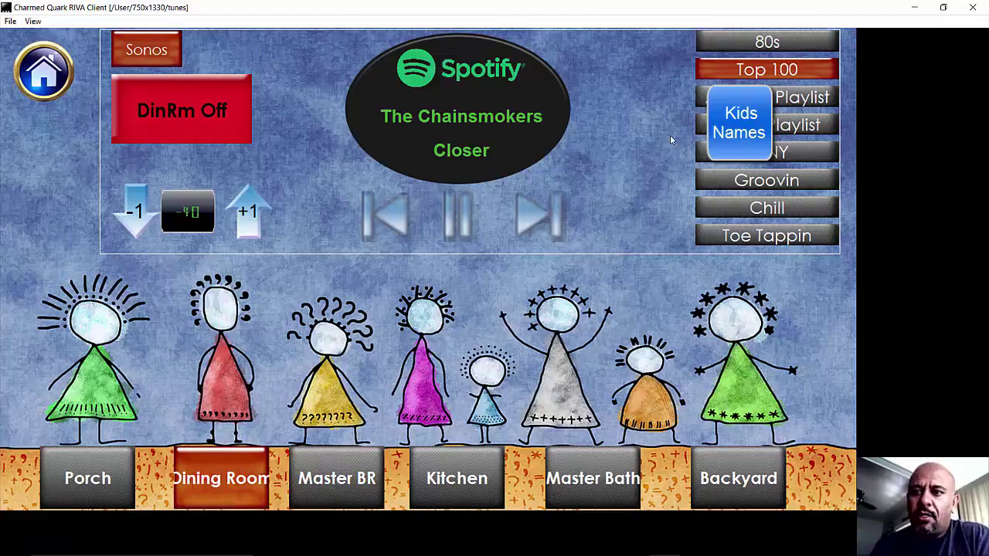
click(179, 107)
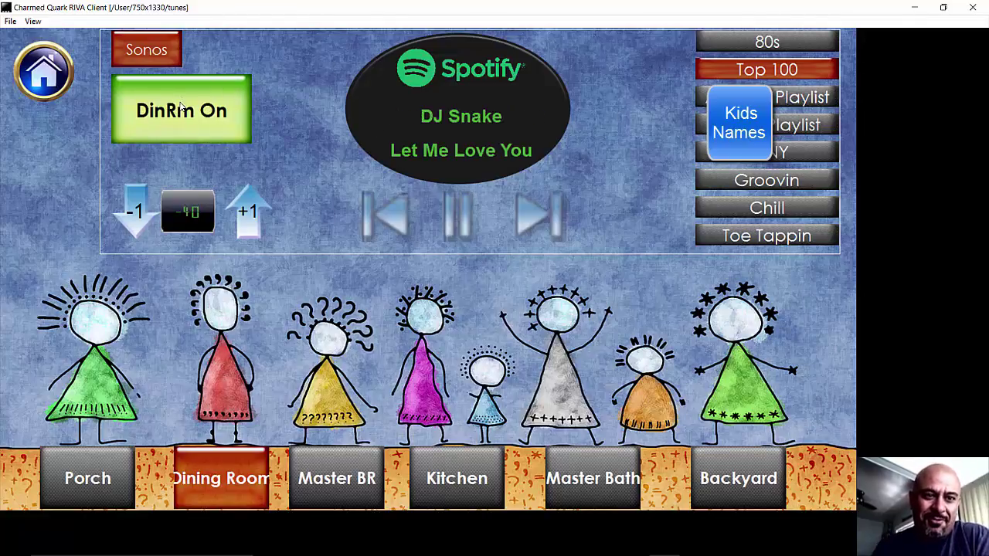
click(180, 107)
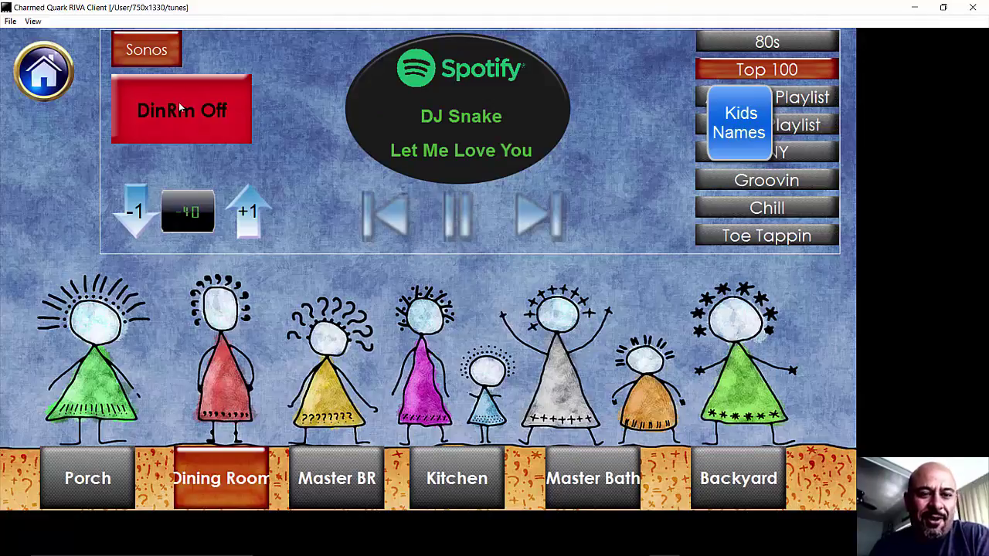
From home, open the Elk keypad, press 5 a few times, and view the security zones list
click(56, 75)
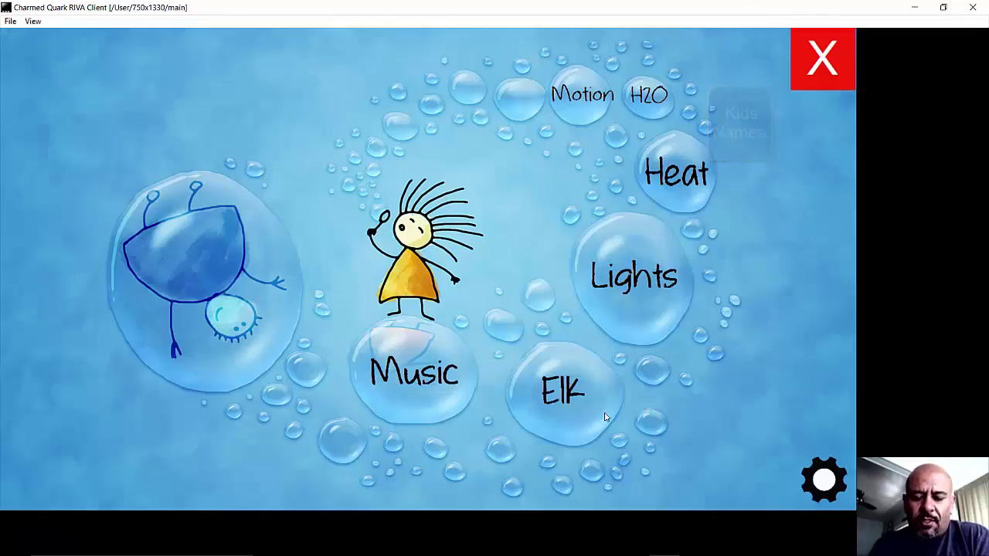
click(564, 390)
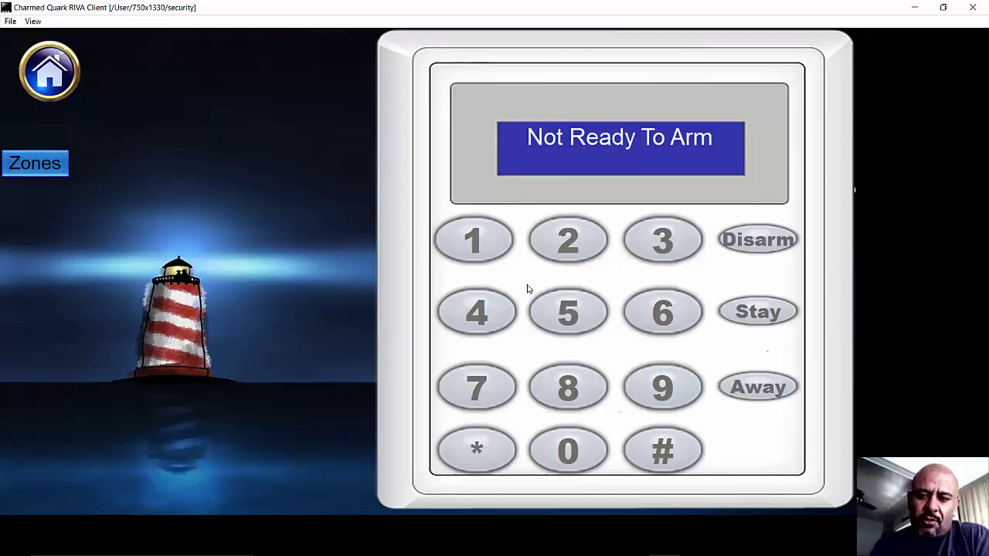
click(562, 315)
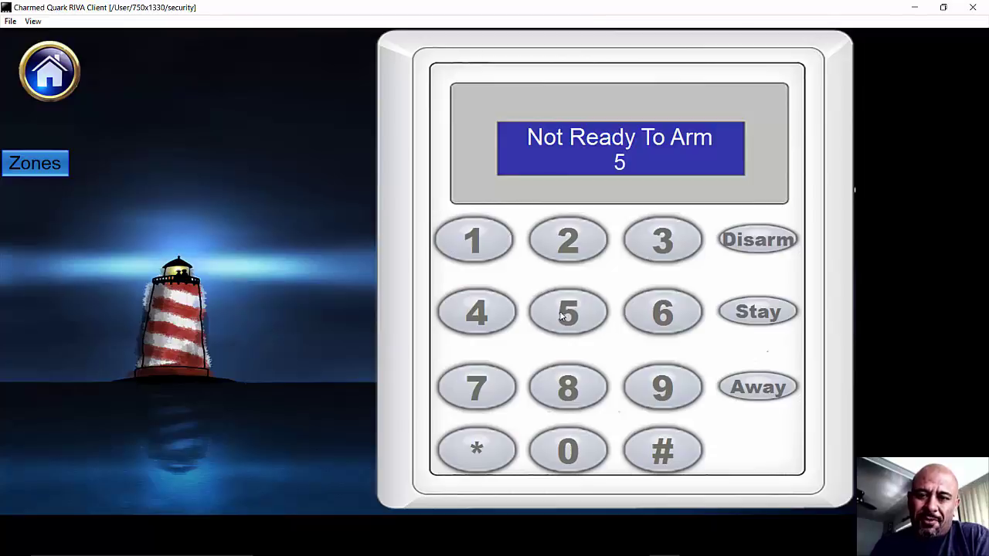
click(562, 316)
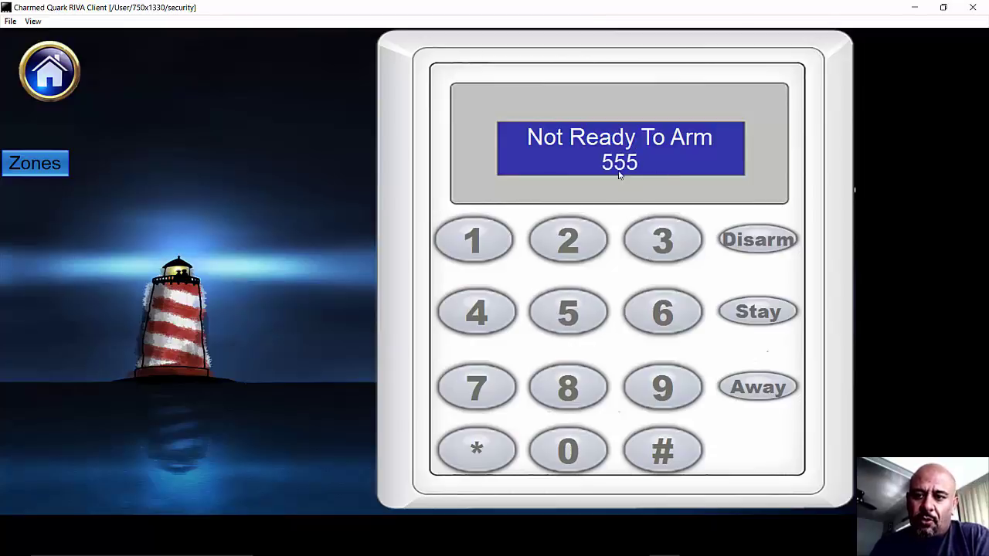
click(59, 166)
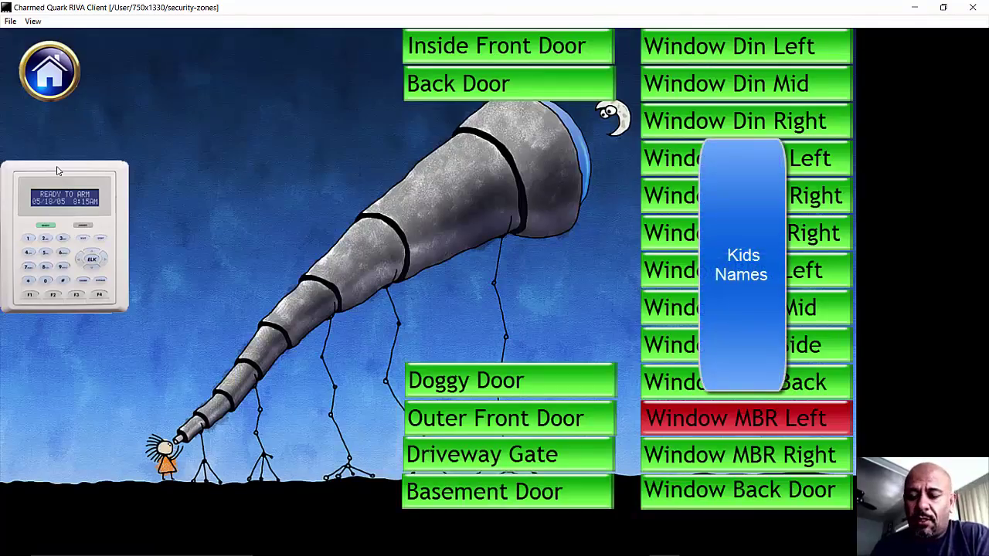
On the lights floor plan, switch the Den Desk light on and back off
click(49, 71)
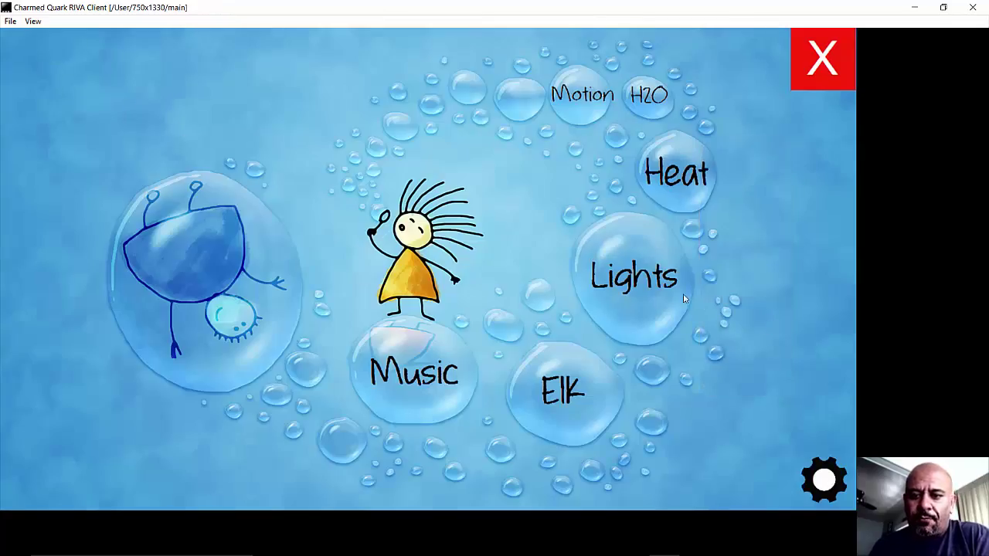
click(642, 278)
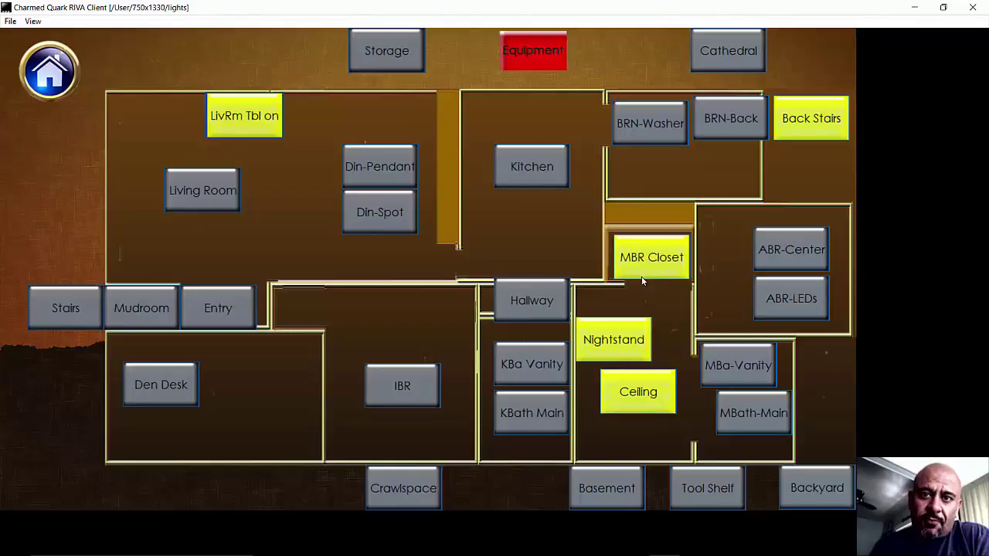
click(179, 384)
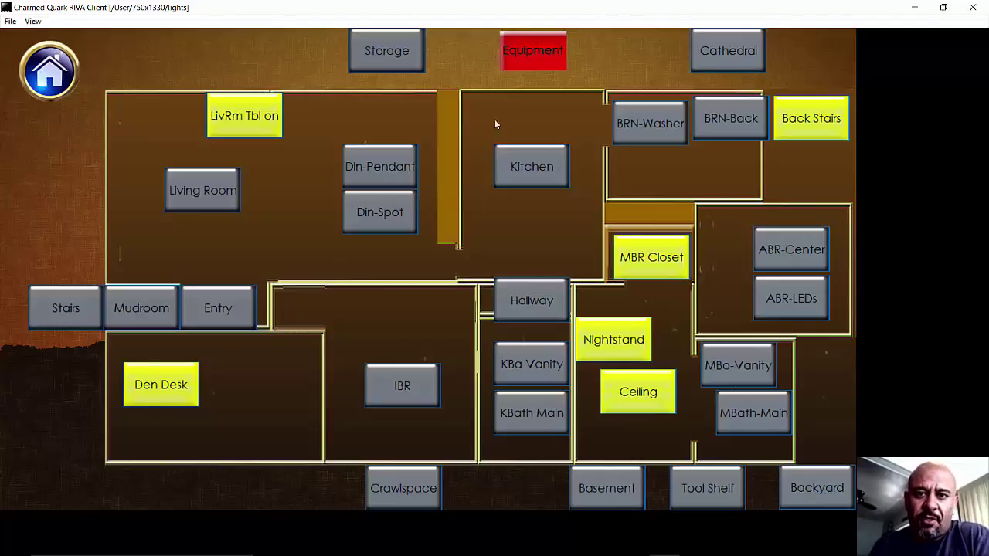
click(171, 388)
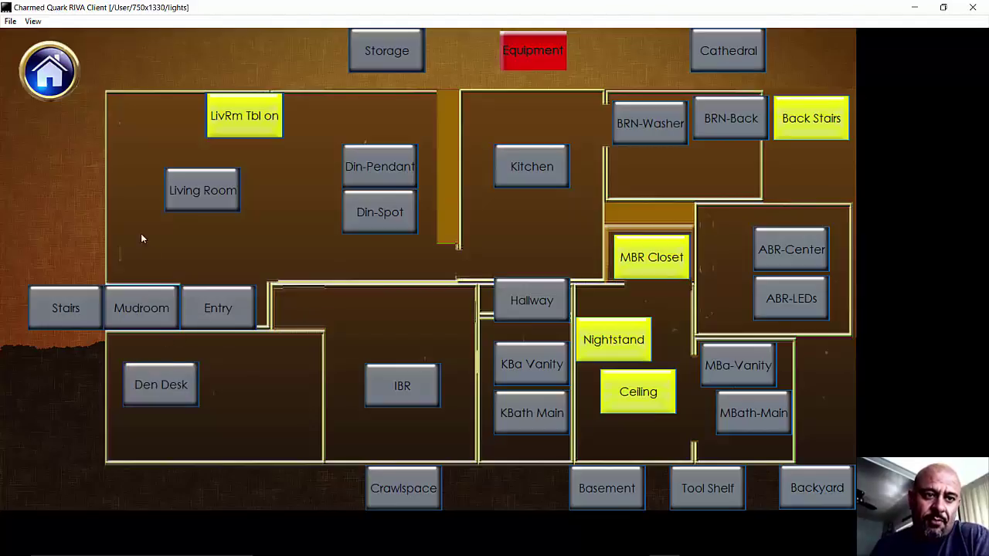
click(55, 62)
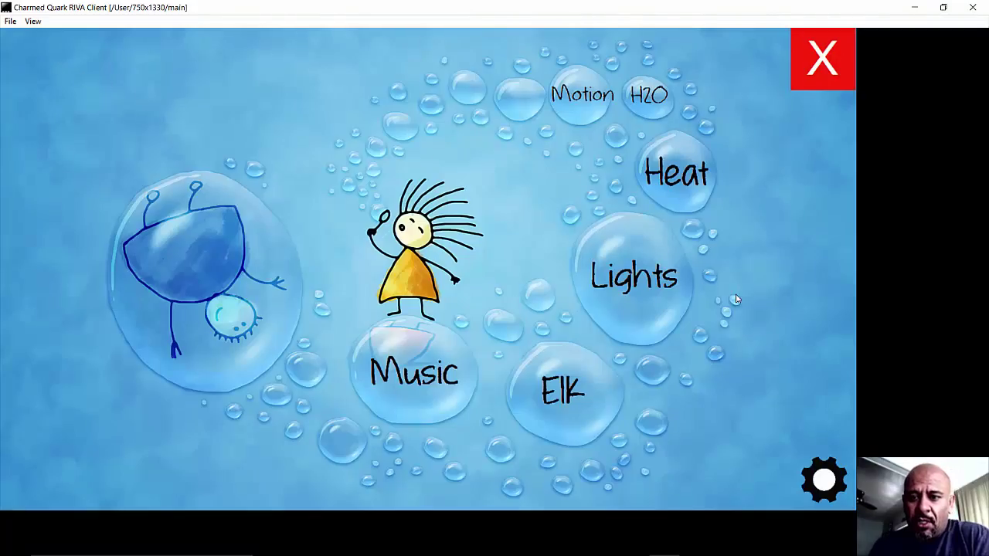
click(698, 178)
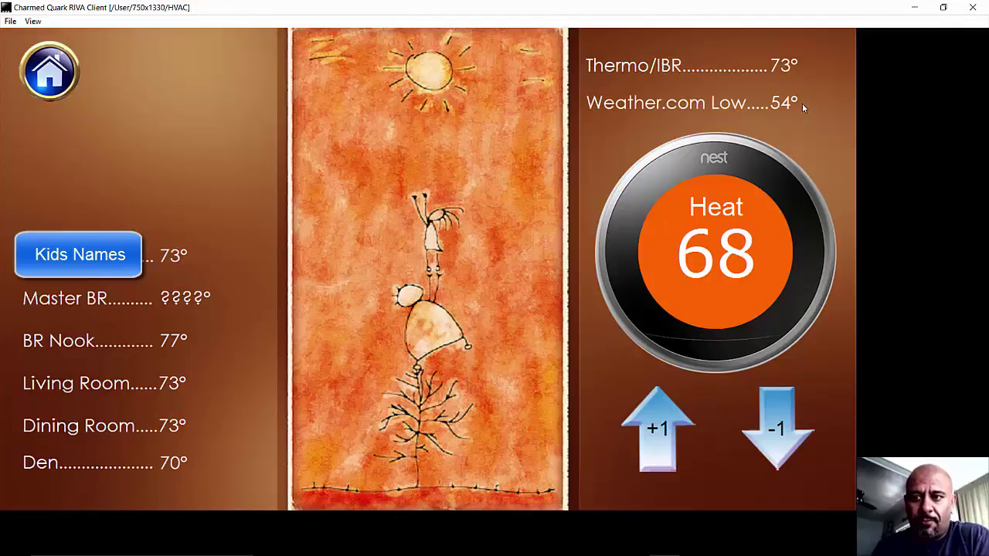
On the garden moisture page, water Bamboo with two +1 minute presses, then stop it
click(48, 71)
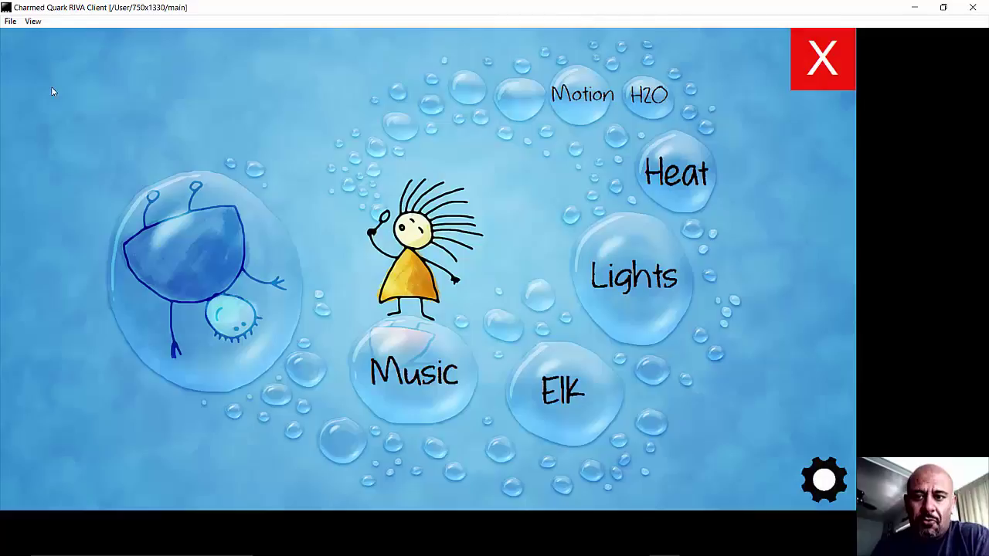
click(653, 96)
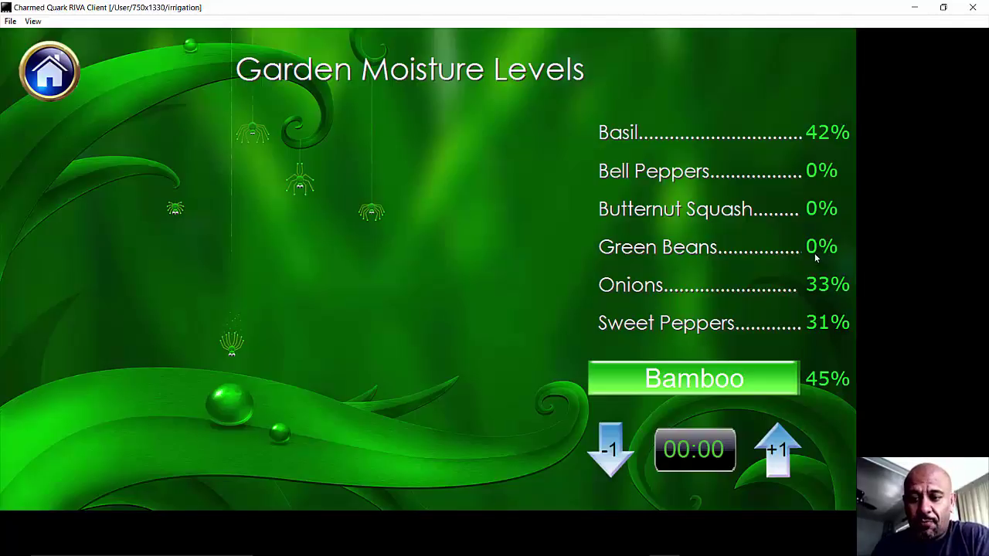
click(736, 387)
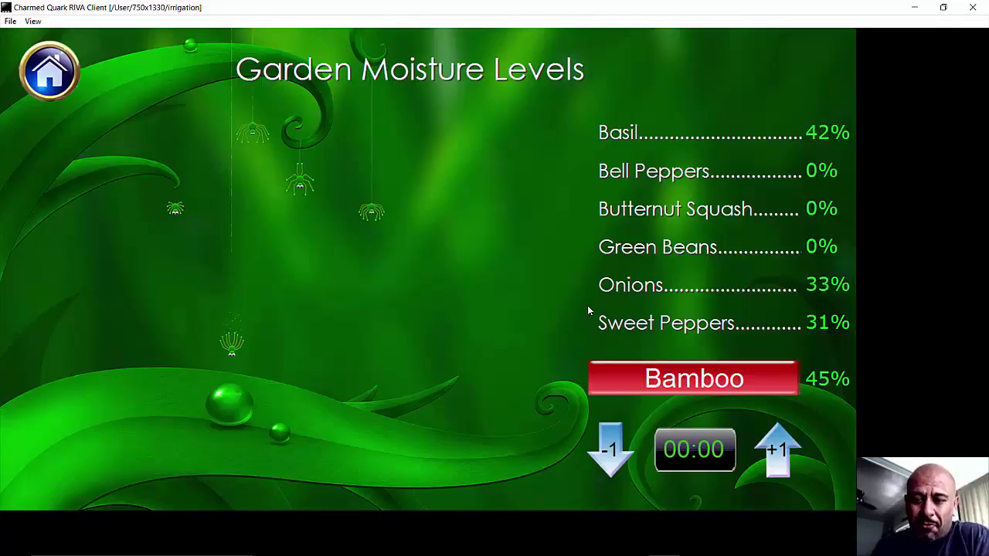
click(649, 379)
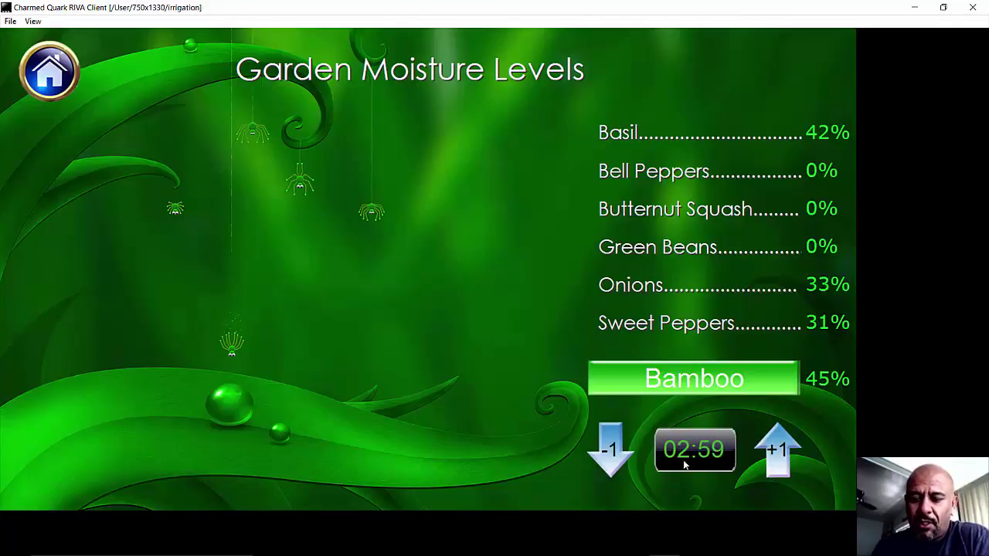
click(776, 447)
click(776, 447)
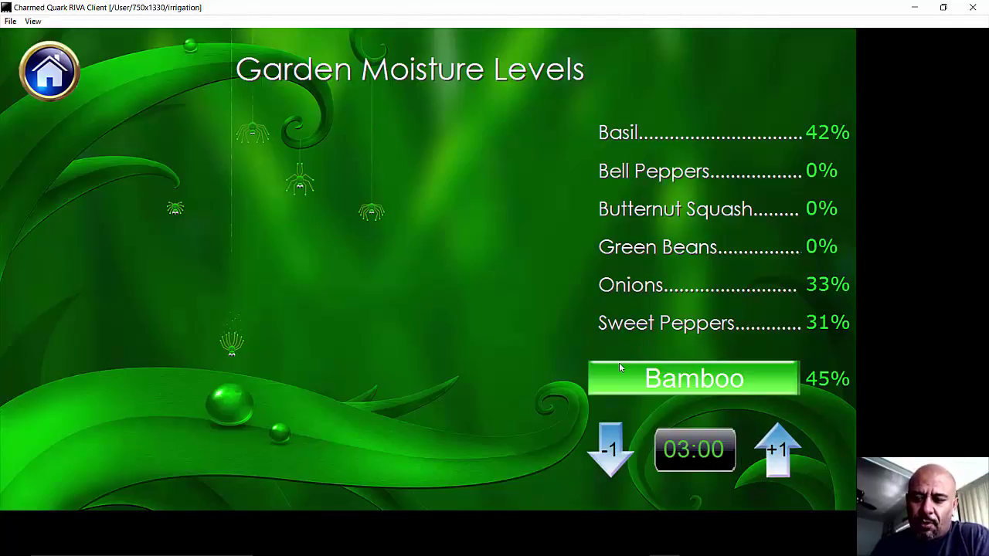
click(776, 447)
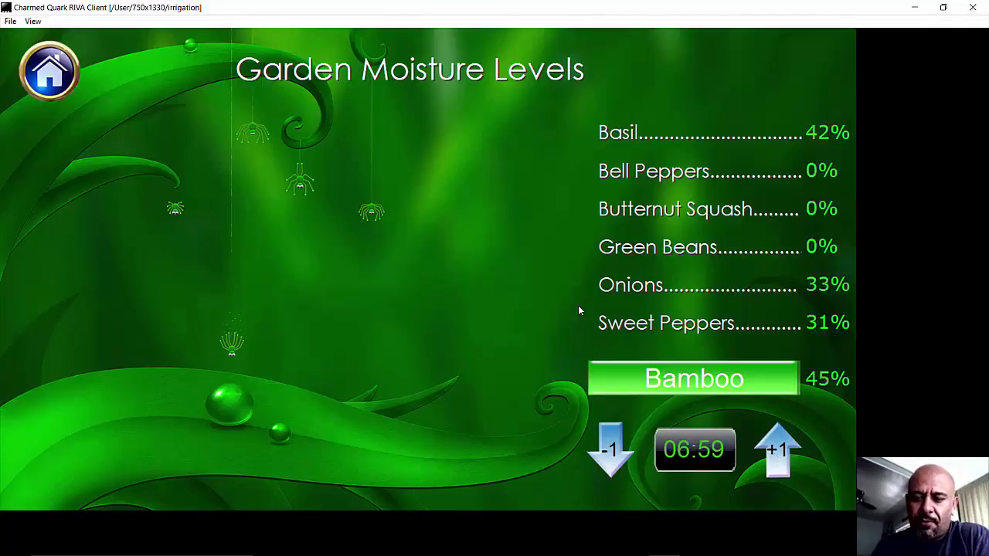
click(656, 378)
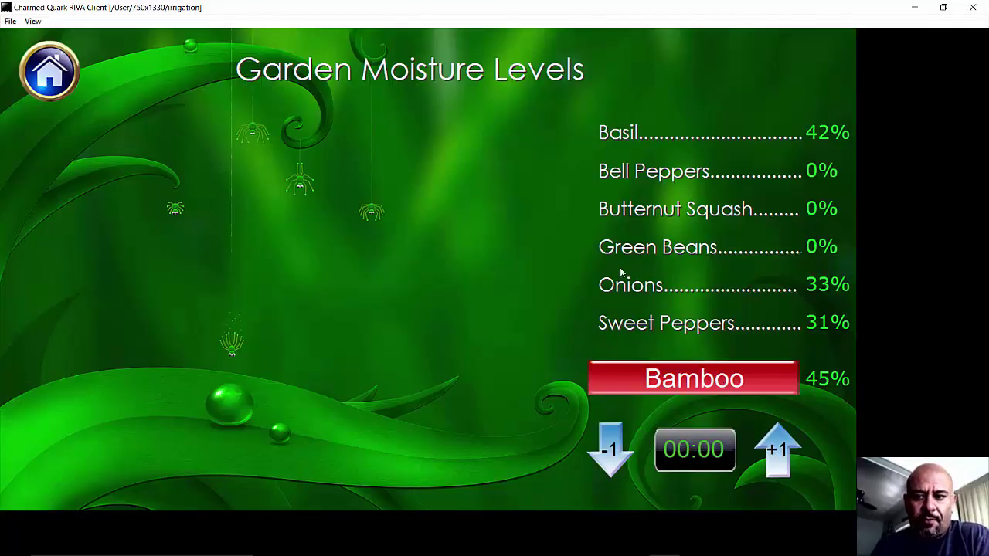
View the per-room minutes-since-motion floor plan, then return to the home menu
click(57, 65)
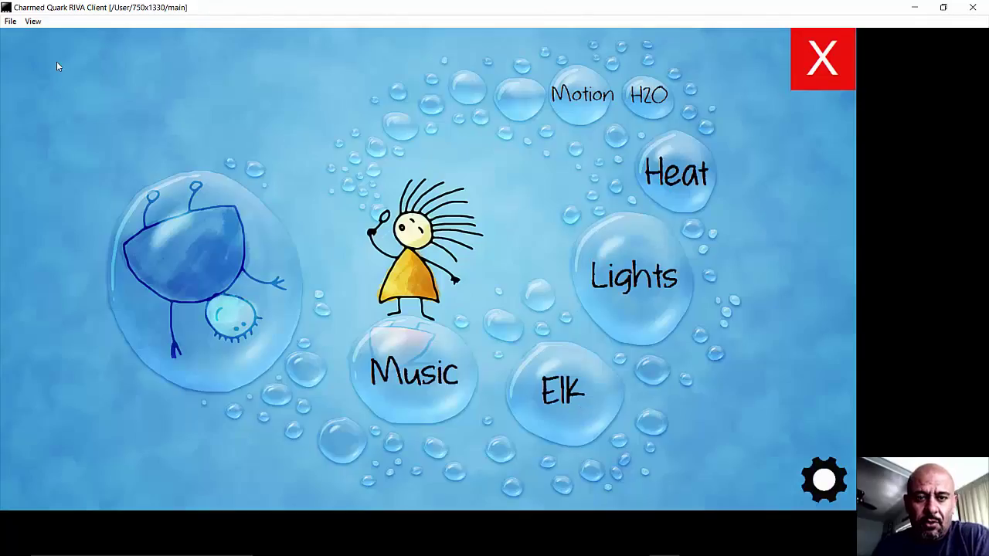
click(592, 101)
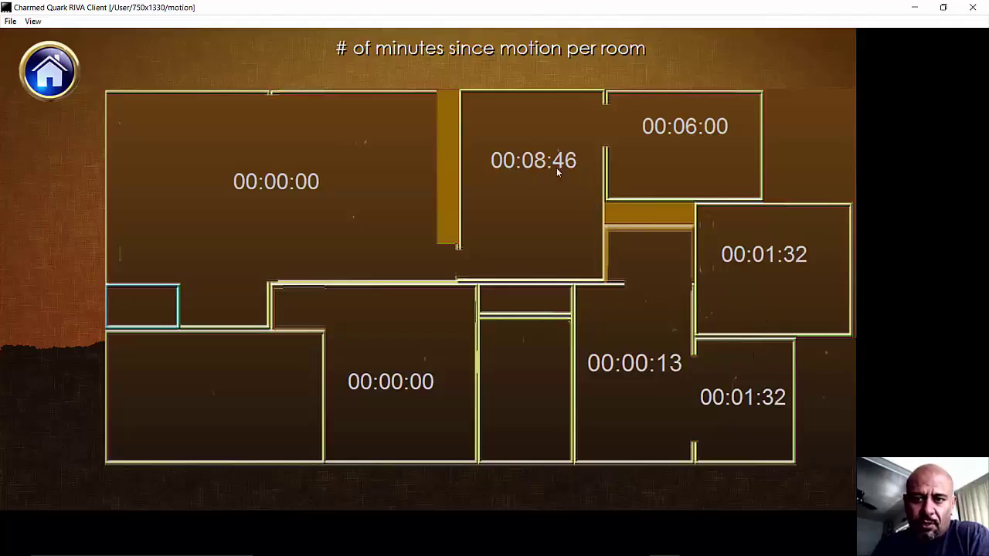
click(53, 63)
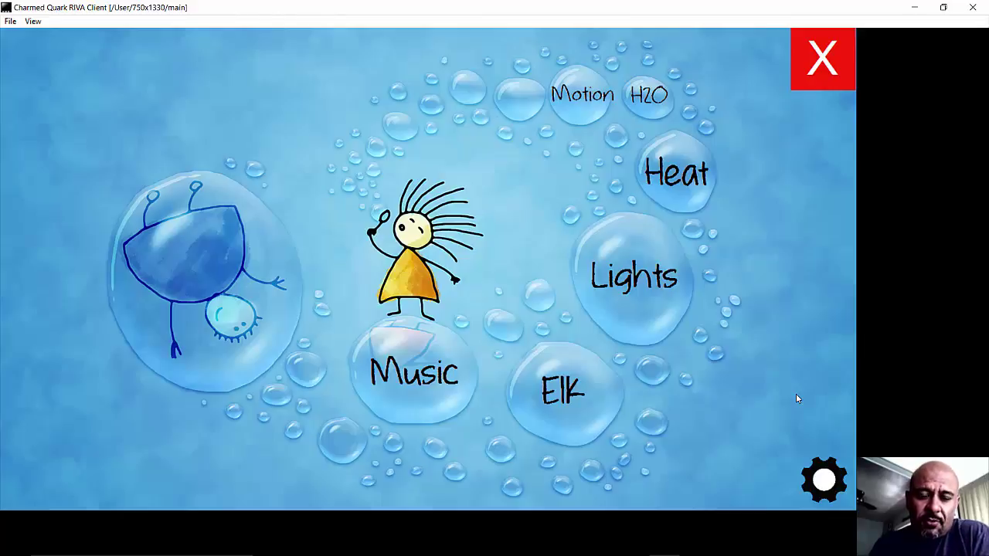
View the Select Active Modes page for AutoOff, then return to the auto-off settings
click(822, 485)
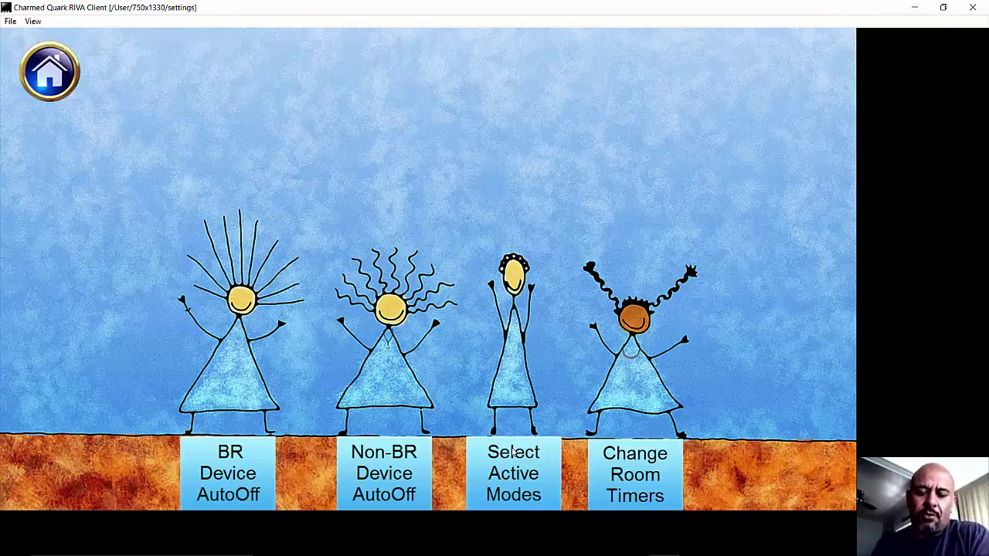
click(513, 452)
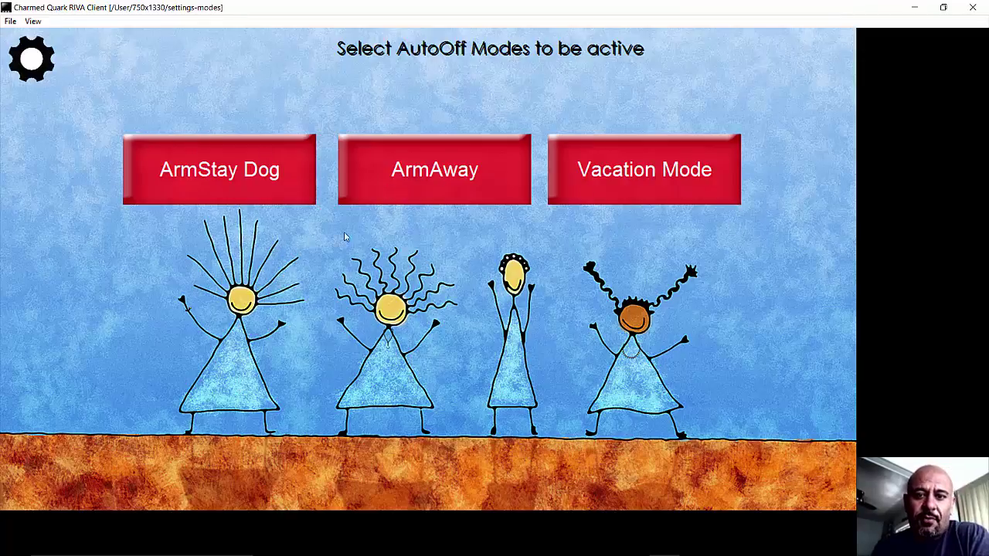
click(24, 46)
In the Non-BR AutoOff grid, include Living Room Ceiling and Den Desk in Motion, and Living Room Entry and Table in ArmAway
click(394, 448)
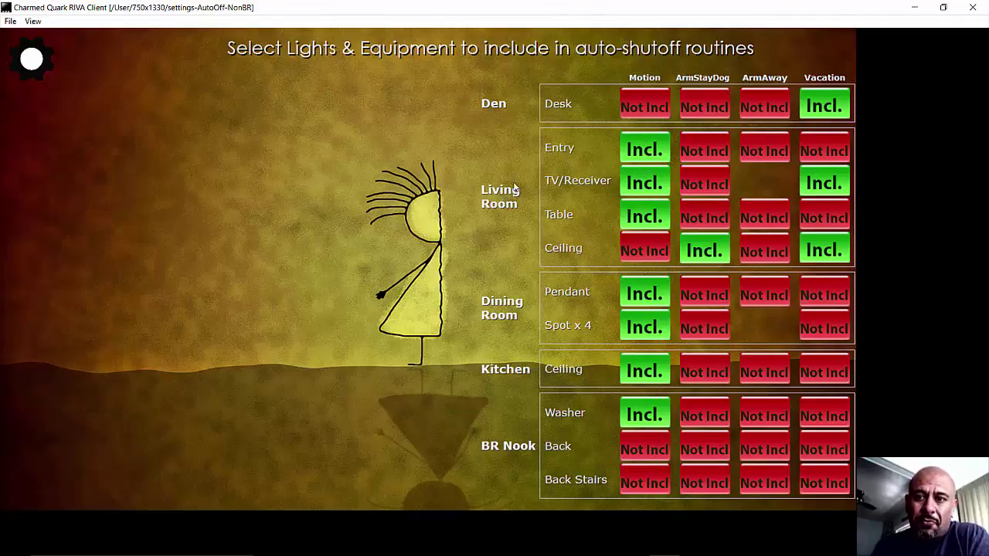
click(651, 252)
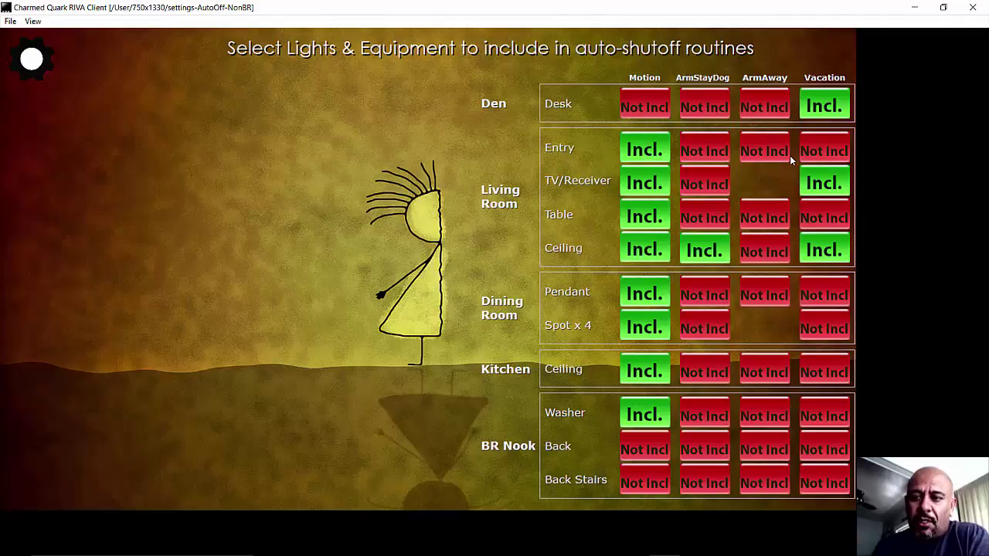
click(761, 149)
click(757, 217)
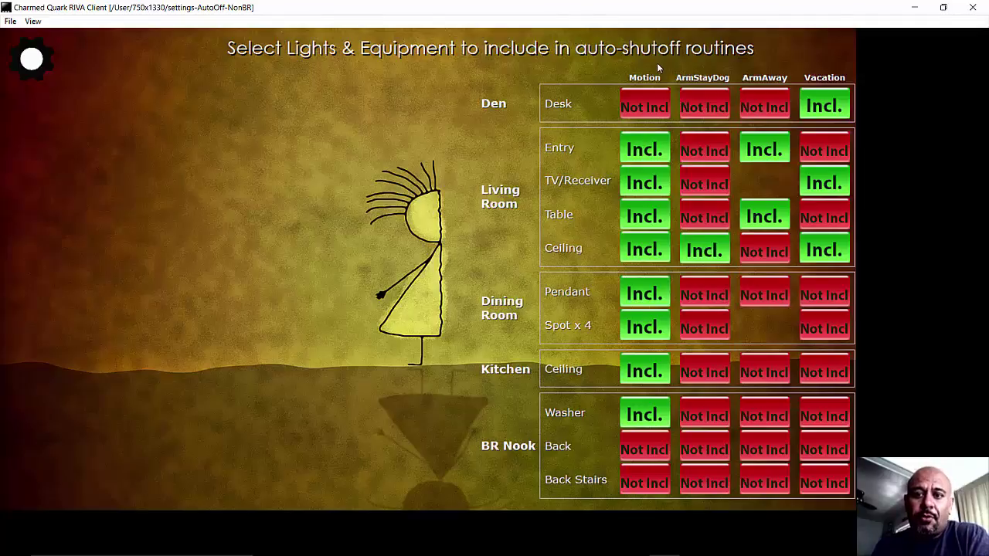
click(646, 109)
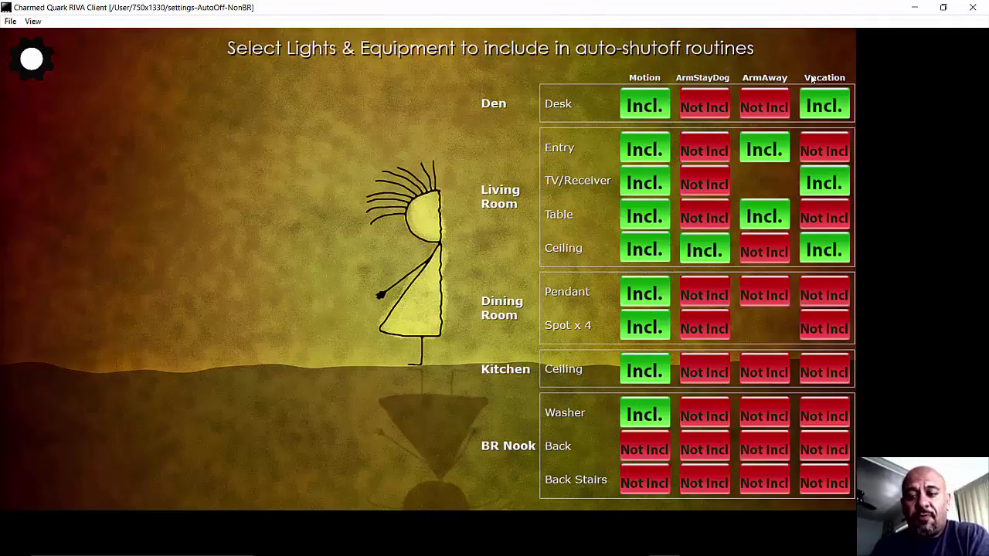
click(34, 59)
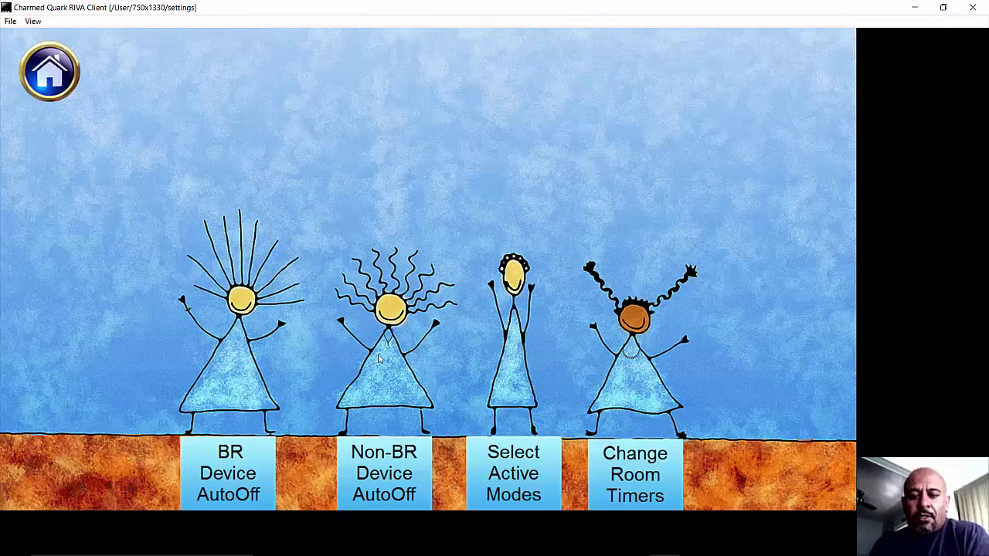
On the room timers page, switch the Master Bath no-motion timer from red to green
click(600, 473)
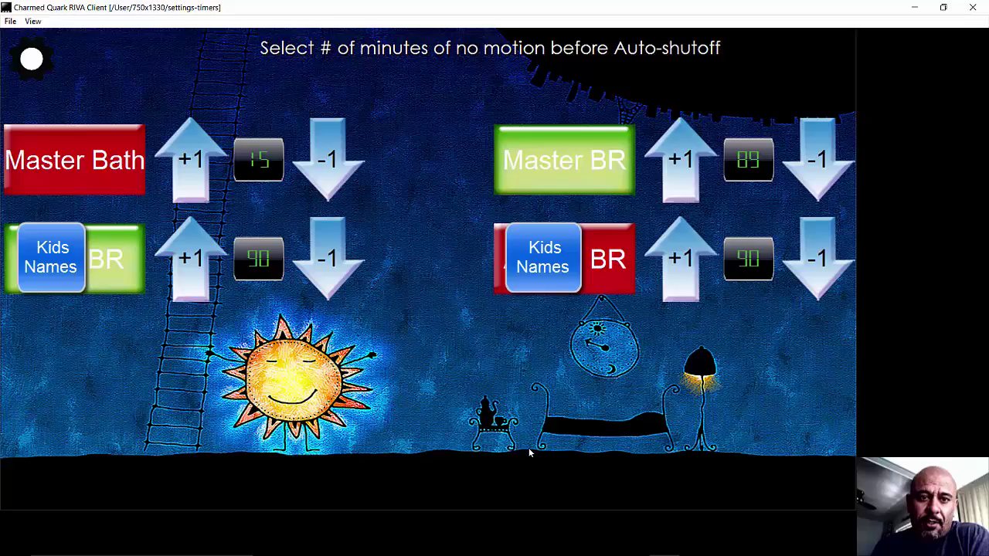
click(62, 128)
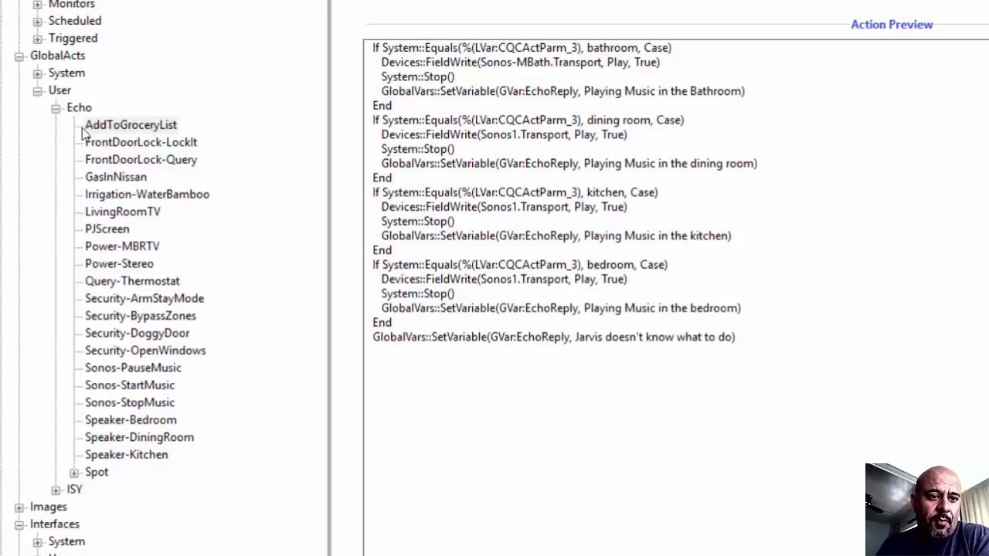
Preview the AddToGroceryList Echo action, open and dismiss its command editor, and expand then collapse Spot actions
click(127, 129)
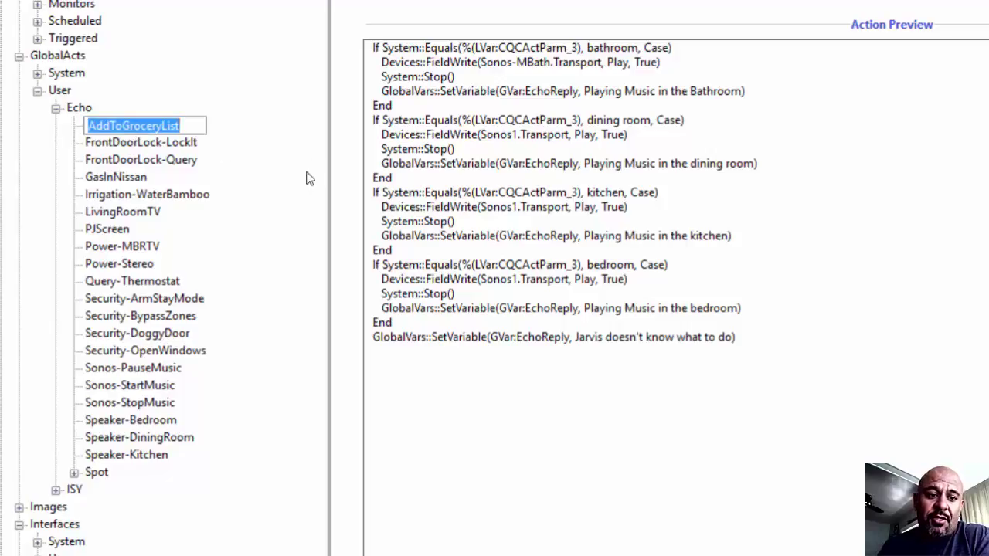
key(Escape)
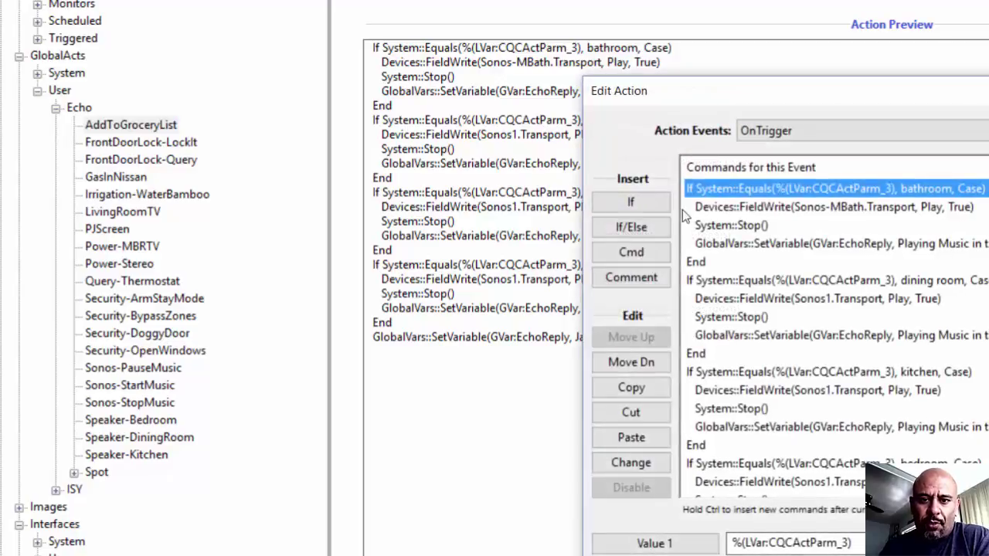
click(662, 211)
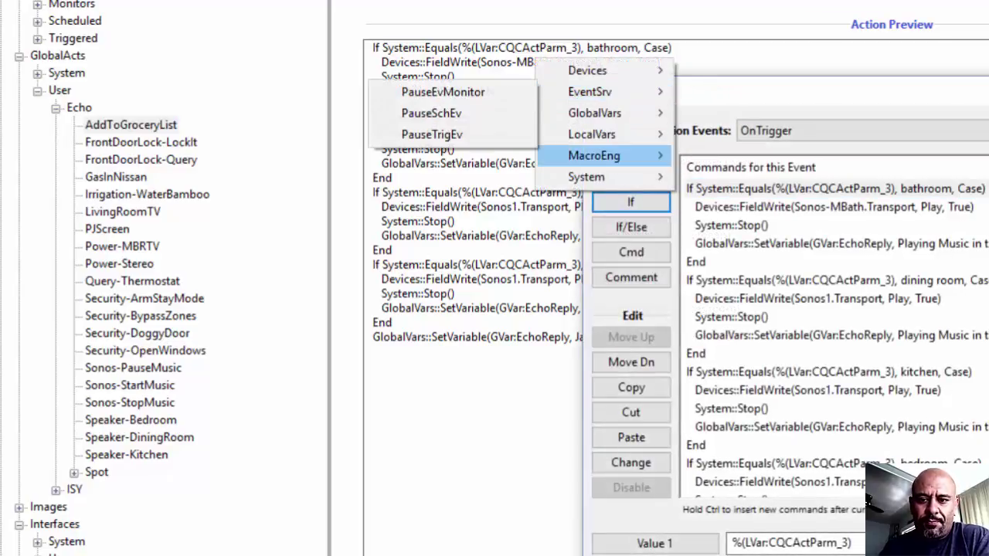
key(Escape)
key(Escape)
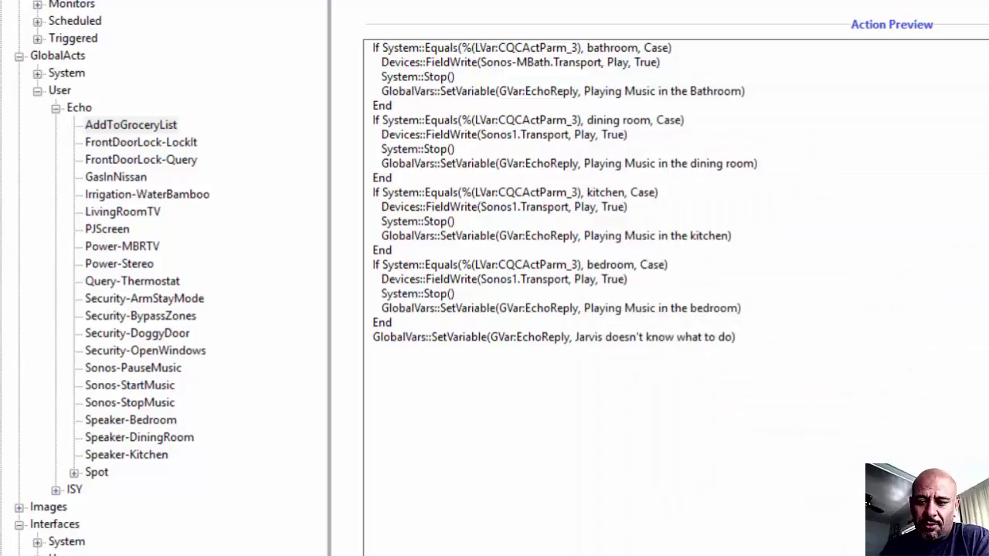
click(74, 473)
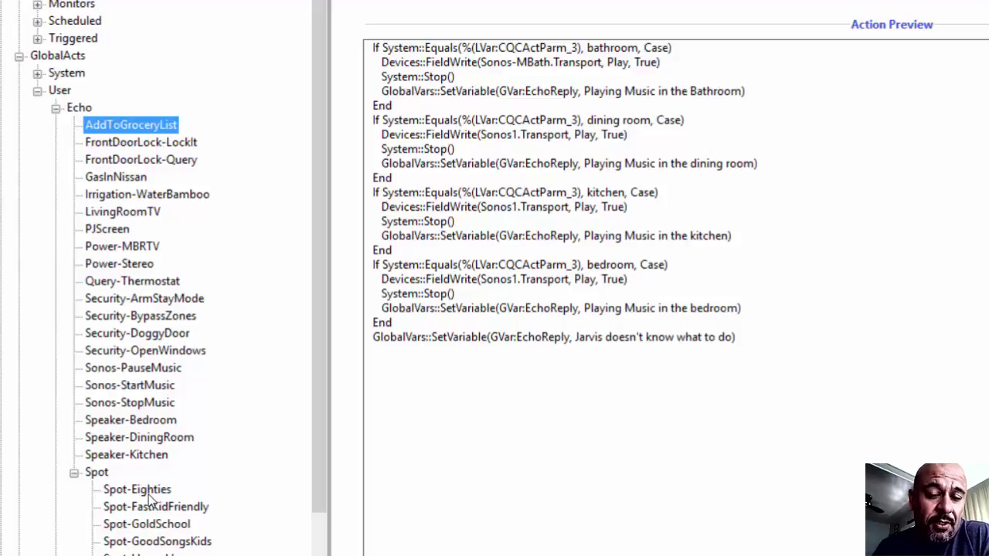
click(75, 475)
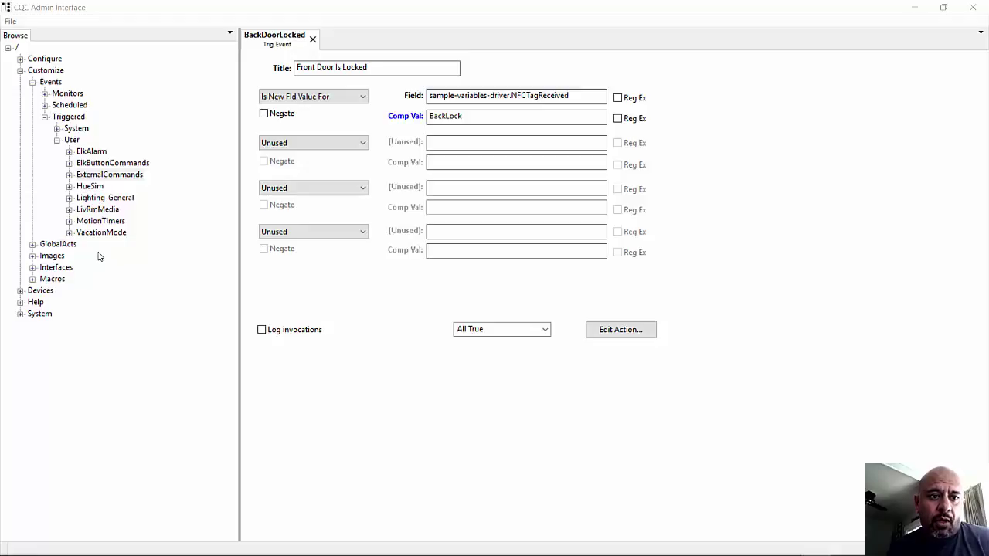
click(68, 152)
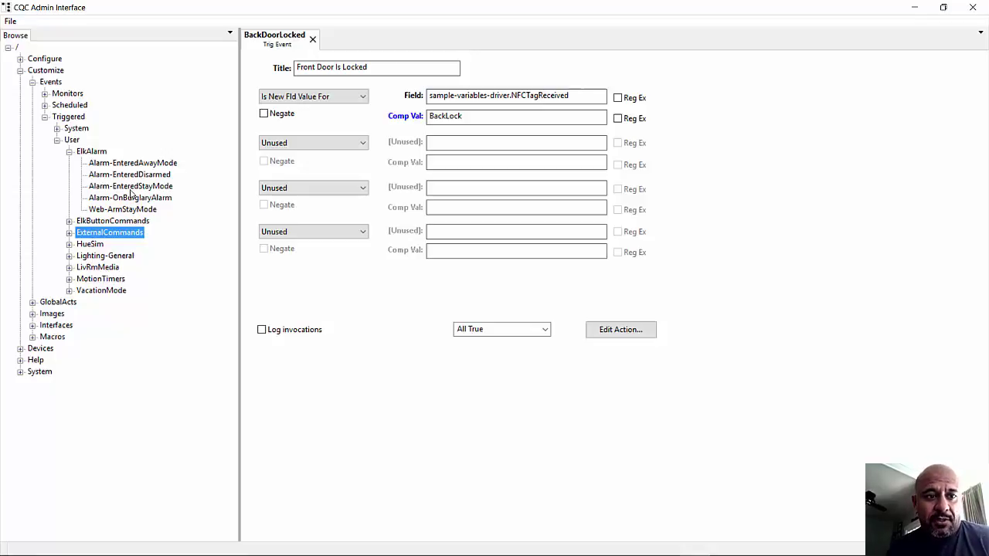
click(70, 151)
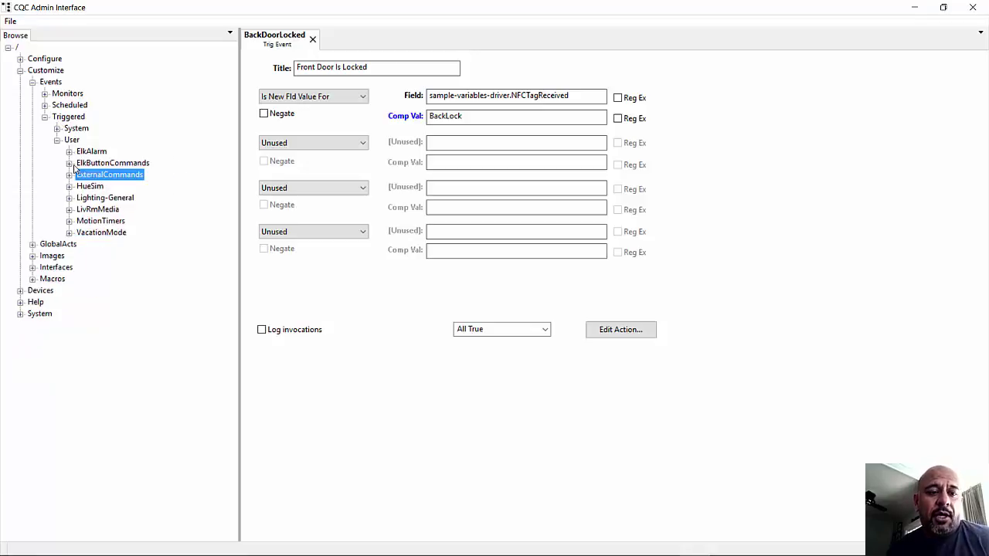
Expand ElkButtonCommands, then switch to the ExternalCommands events list
click(69, 163)
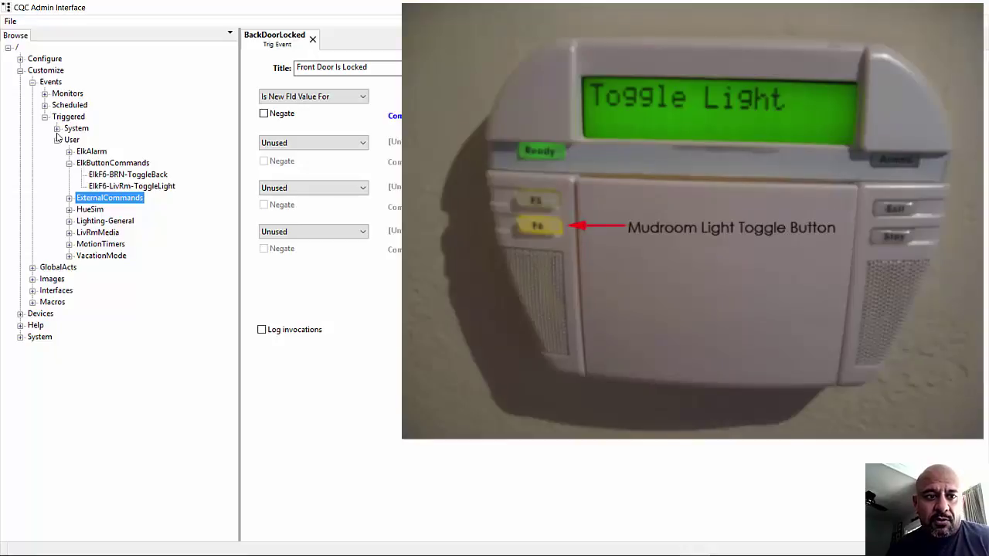
key(Right)
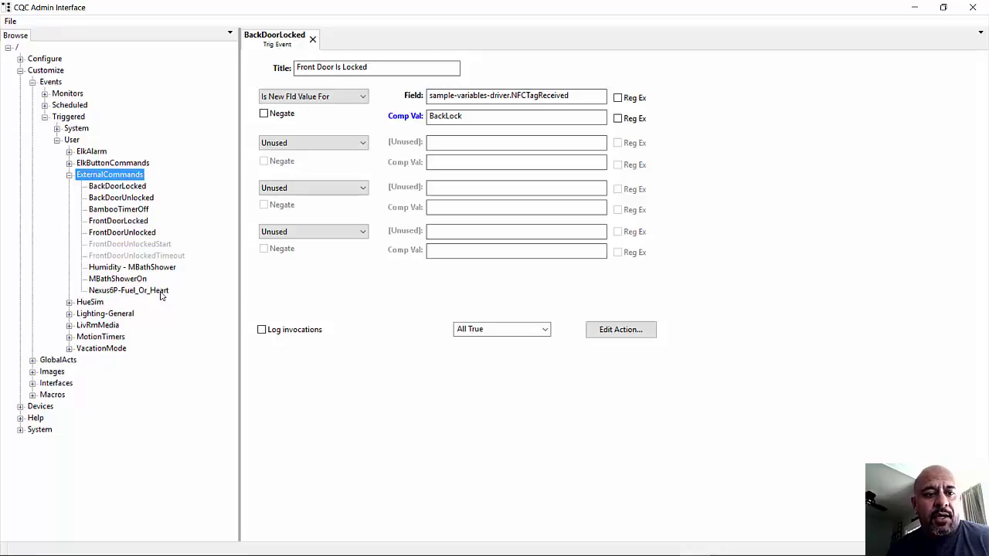
Collapse ExternalCommands and browse the Lighting-General, LivRmMedia and MotionTimers event folders
click(69, 176)
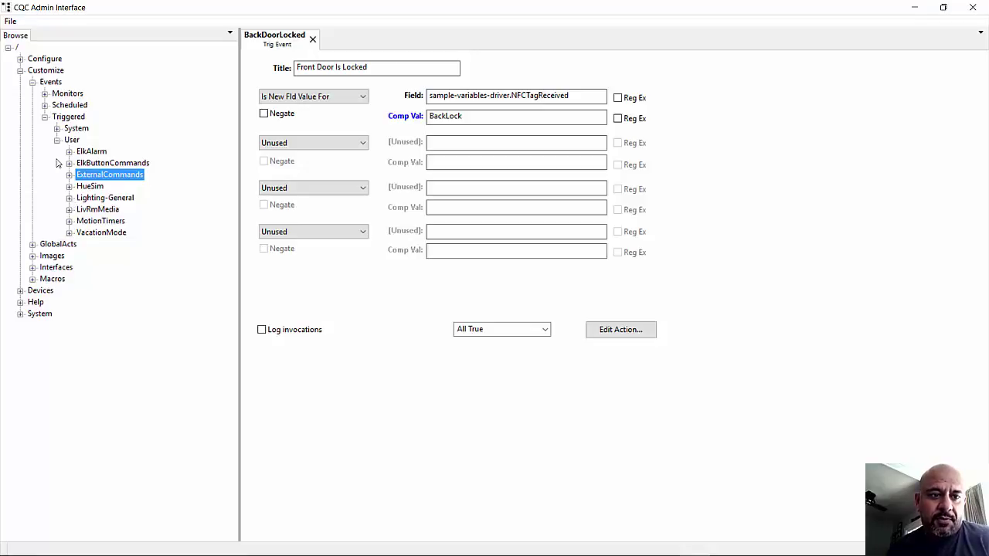
click(69, 197)
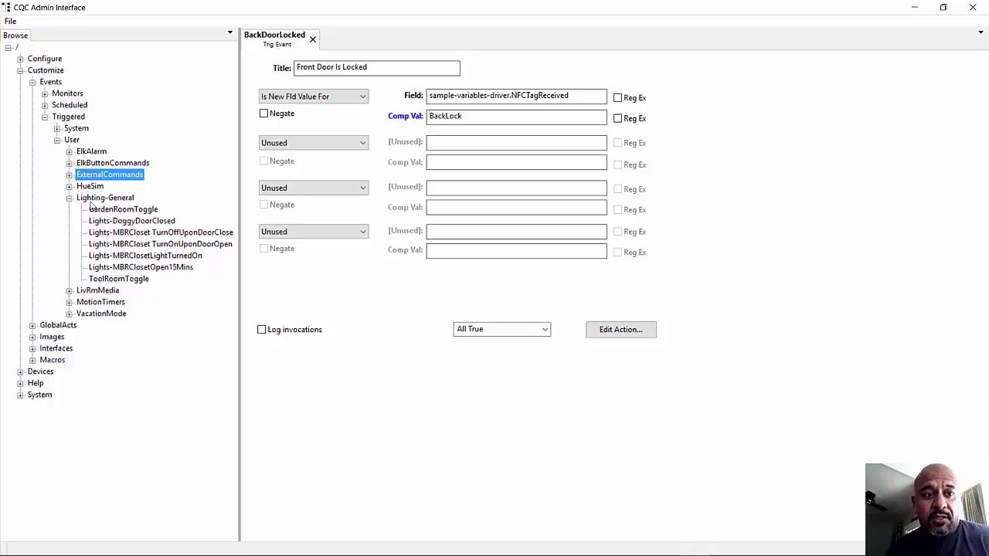
click(69, 198)
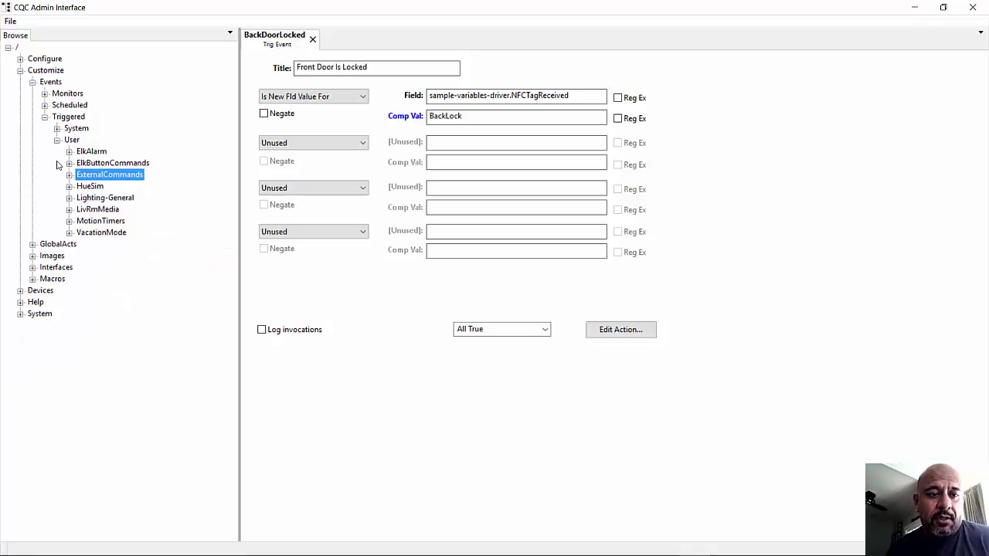
click(69, 209)
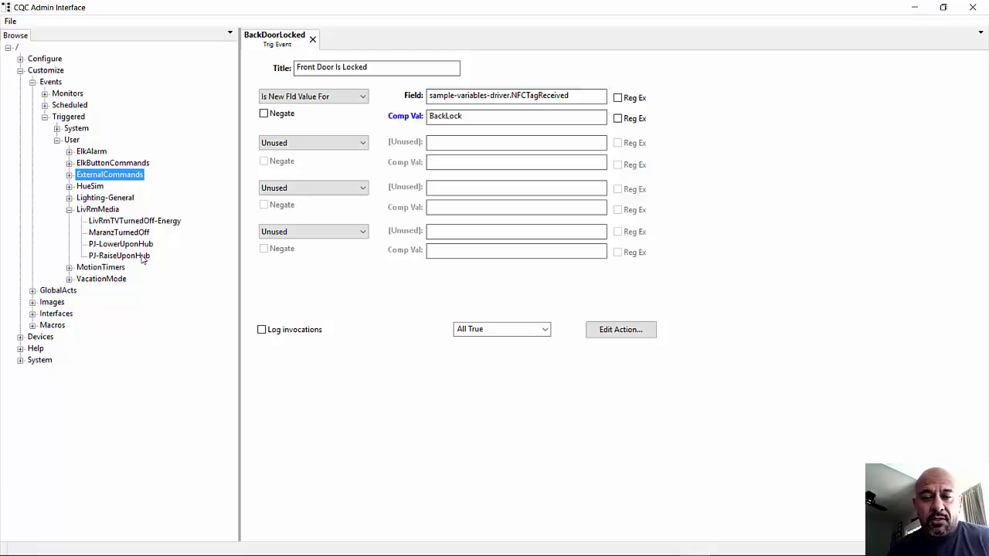
click(69, 267)
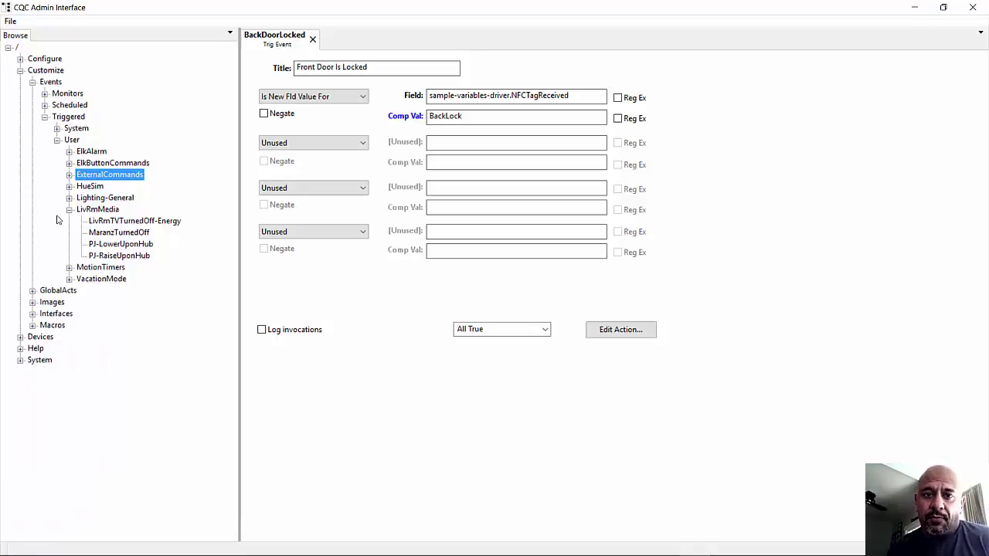
click(58, 290)
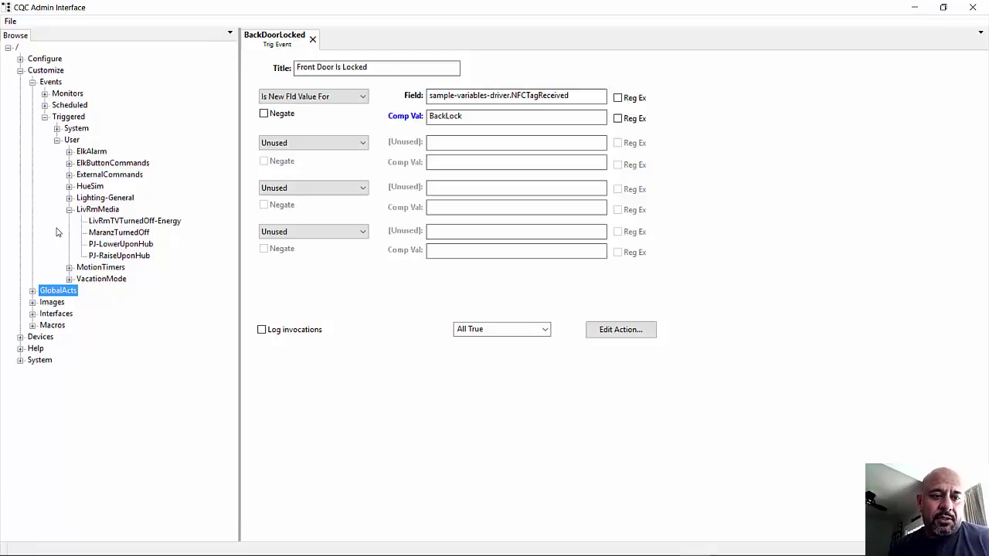